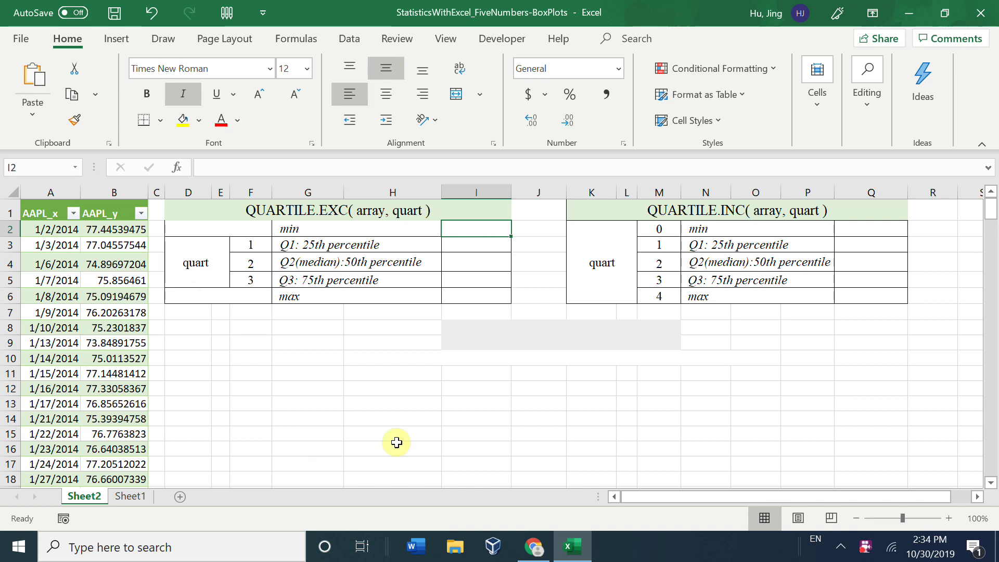
- Switch to Chrome to view the source data in 2014_apple_stock.csv and return to the Excel workbook
click(531, 547)
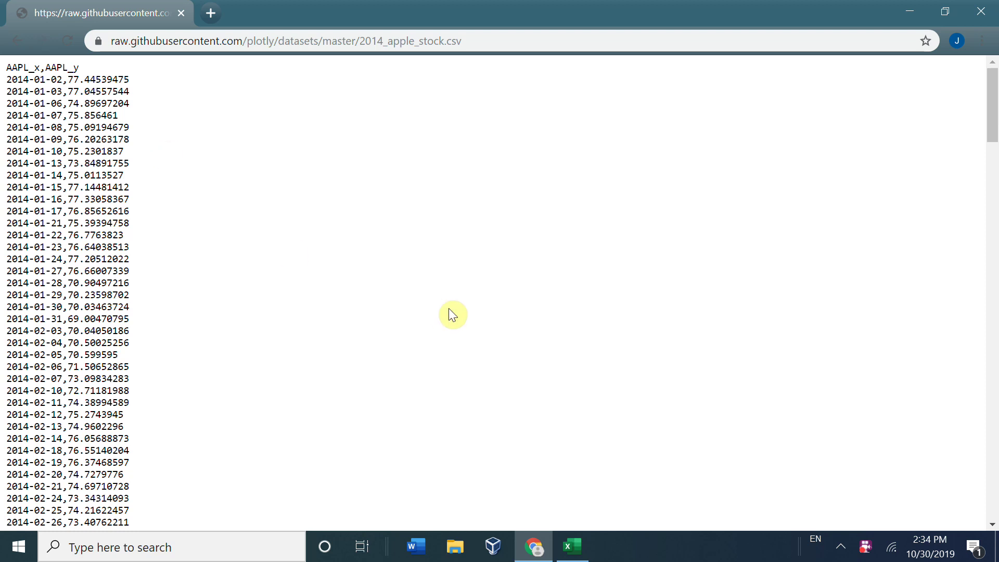
click(573, 546)
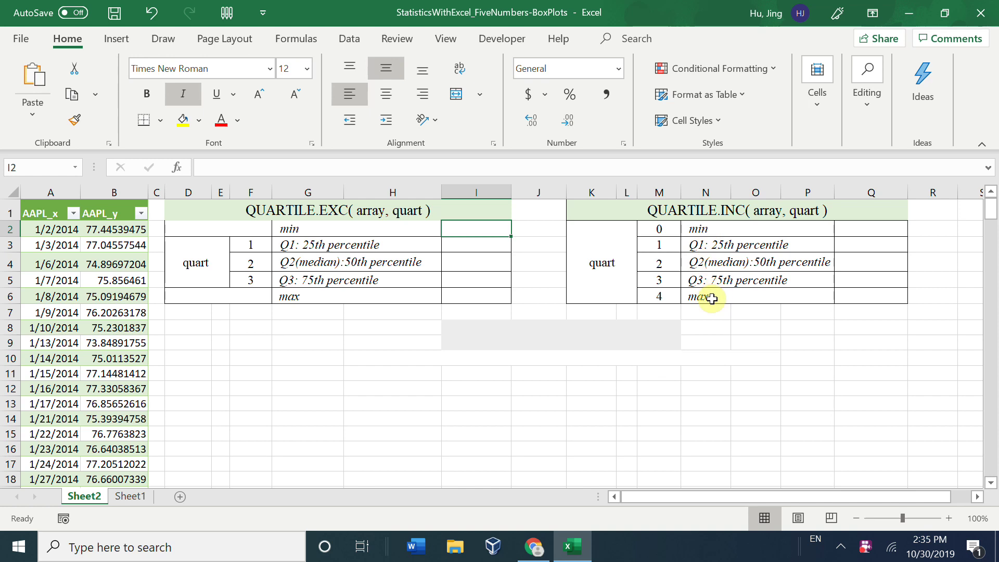
- Calculate Q1 in cell I3 with the formula =QUARTILE.EXC($B$2:$B$11,1)
key(Down)
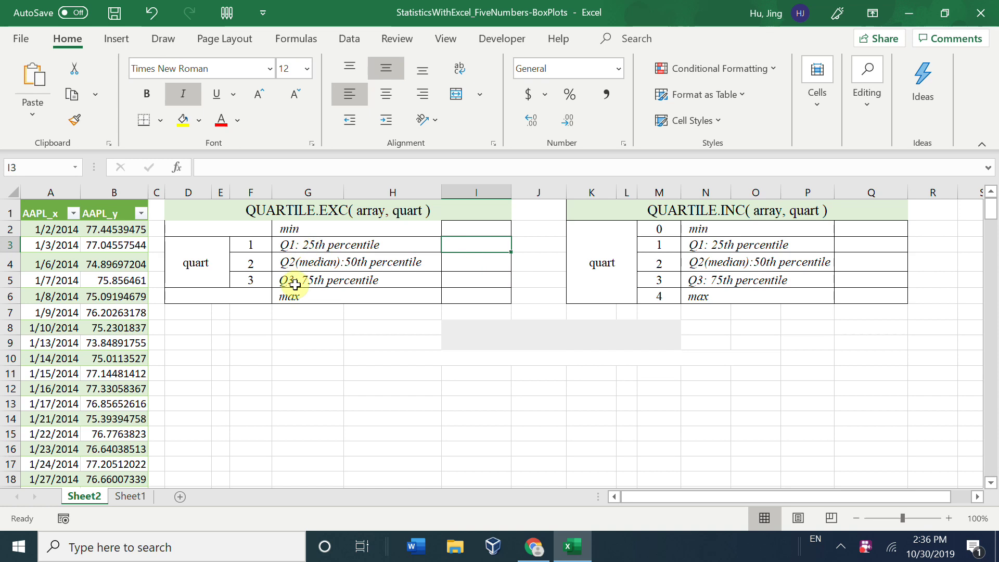
text(=qua)
double_click(476, 281)
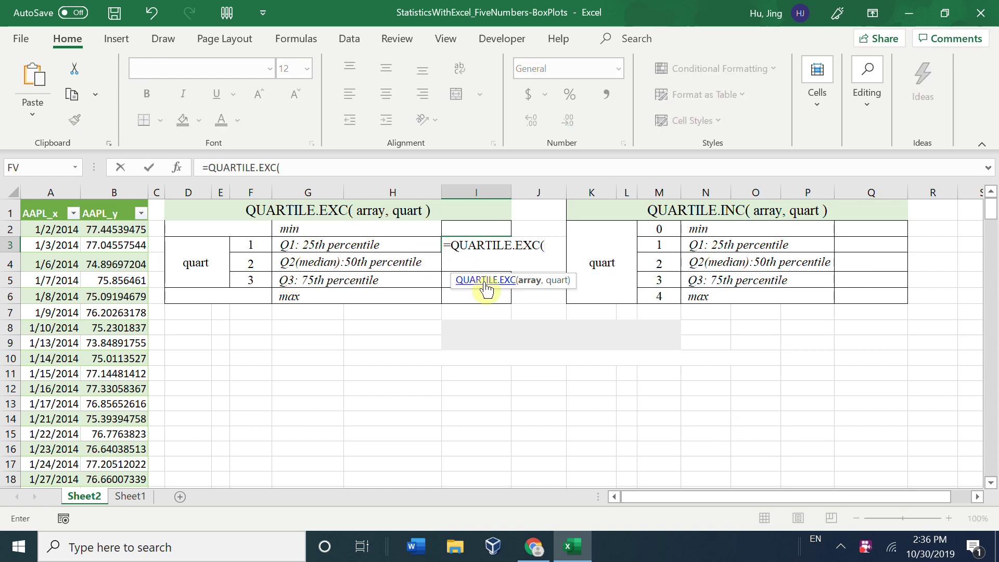
drag(86, 231, 127, 367)
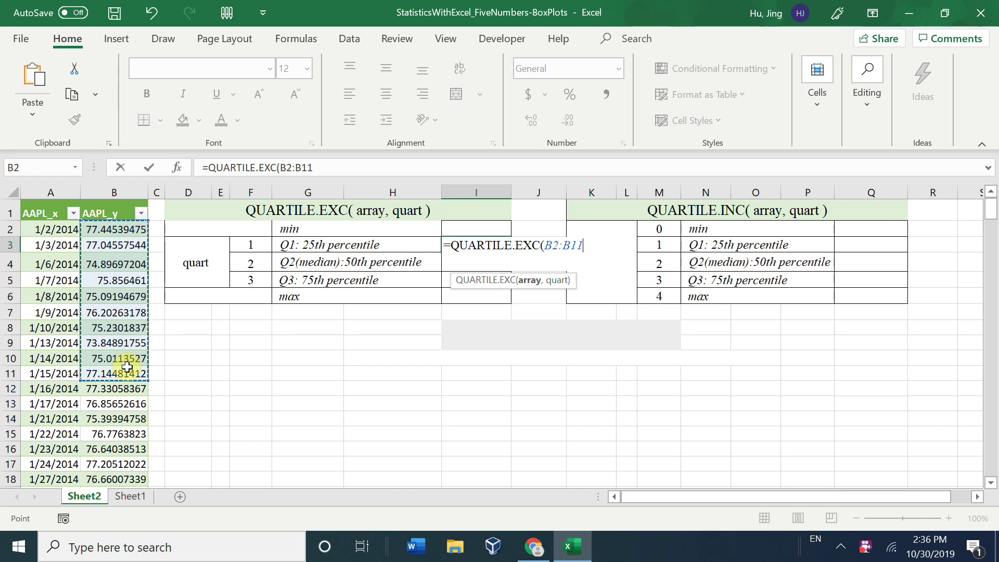
key(F4)
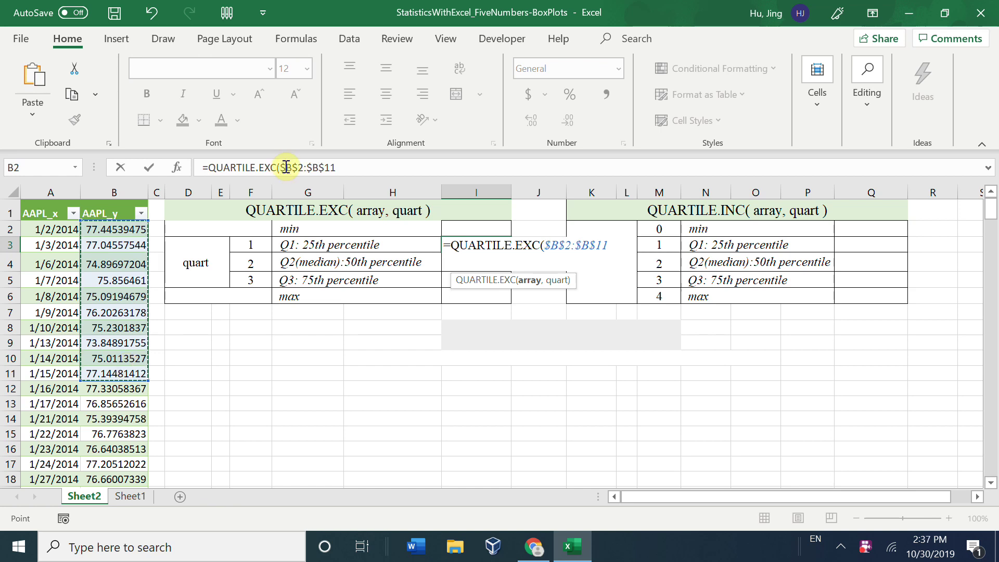
text(,)
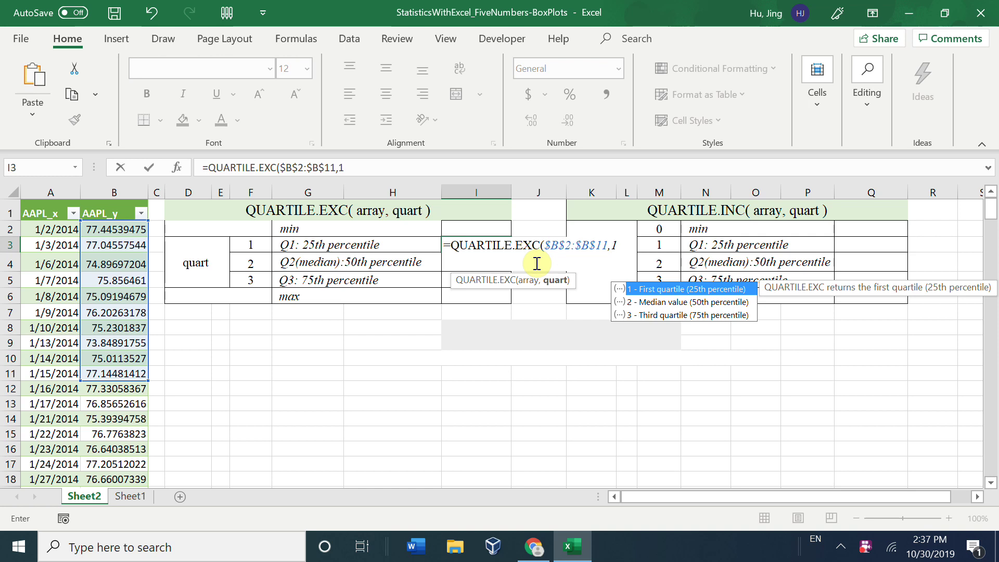
text(1)
key(Return)
- Fill the Q1 formula from I3 down to I5, and set the quart argument to 2 in I4 and 3 in I5
key(Up)
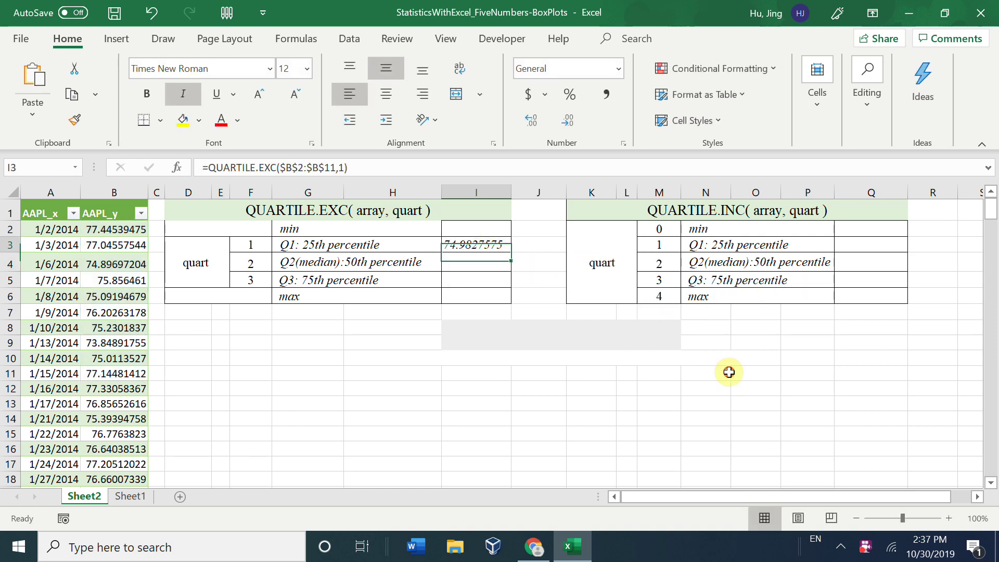
drag(509, 252, 508, 283)
key(Down)
double_click(343, 168)
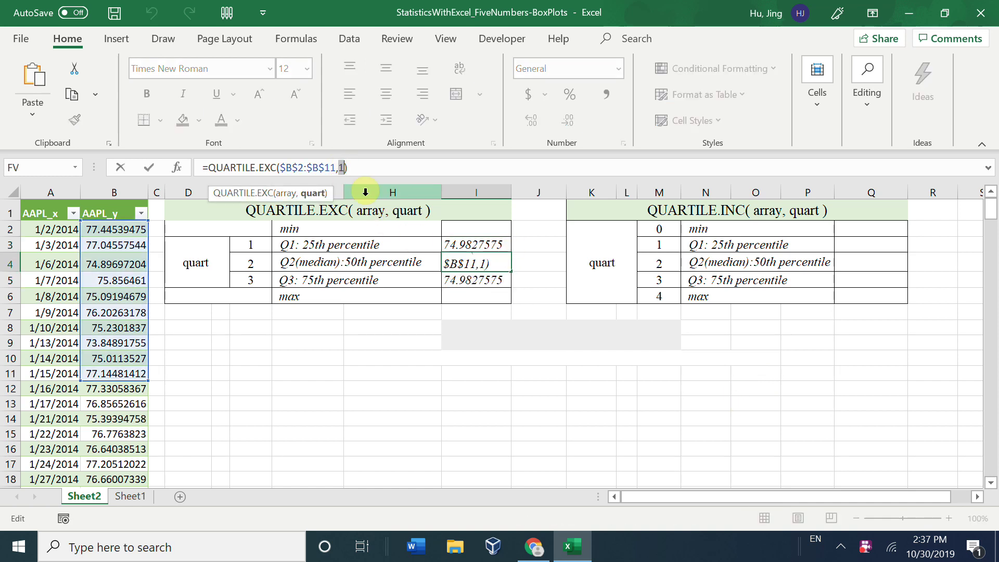
text(2)
key(Return)
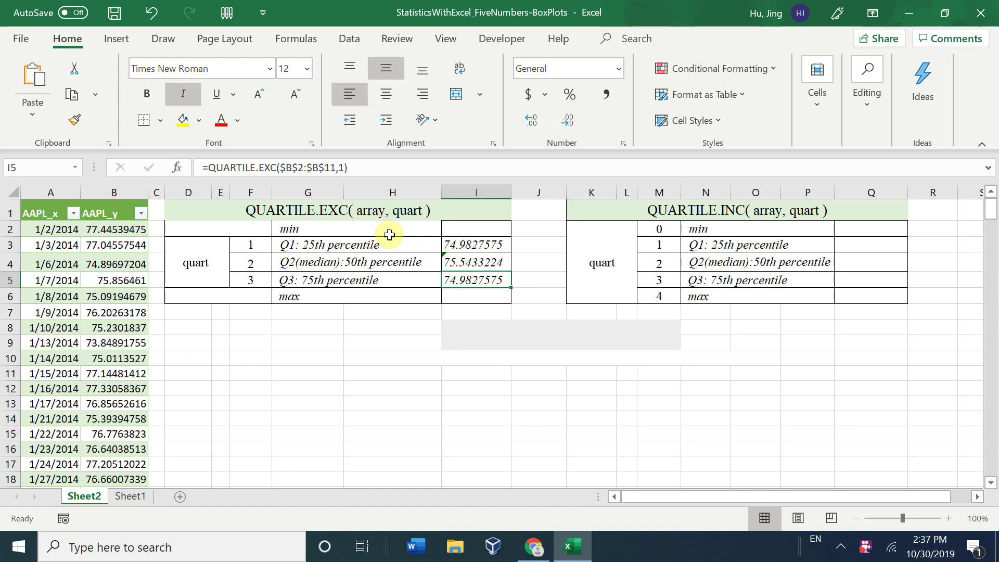
double_click(340, 168)
text(3)
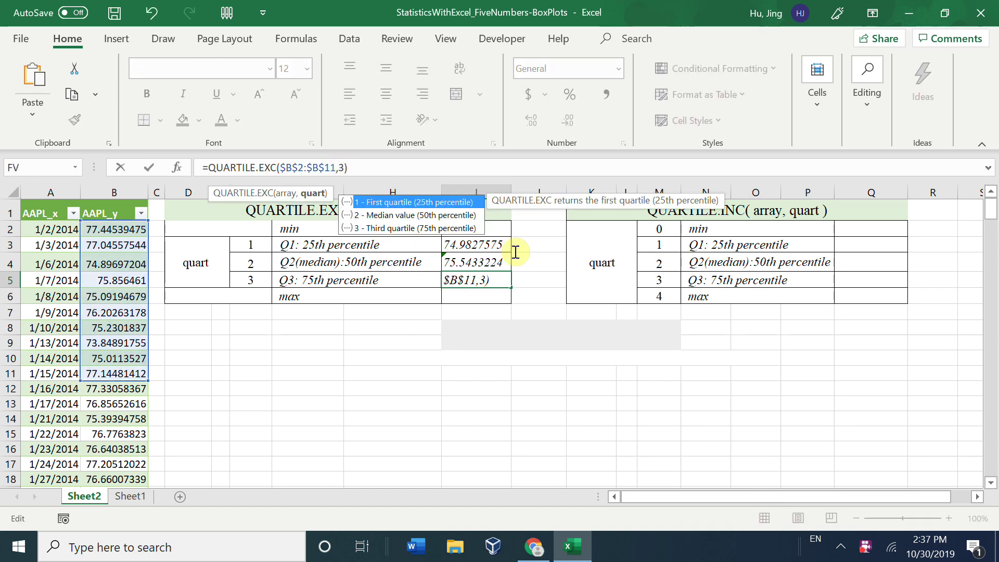
key(Return)
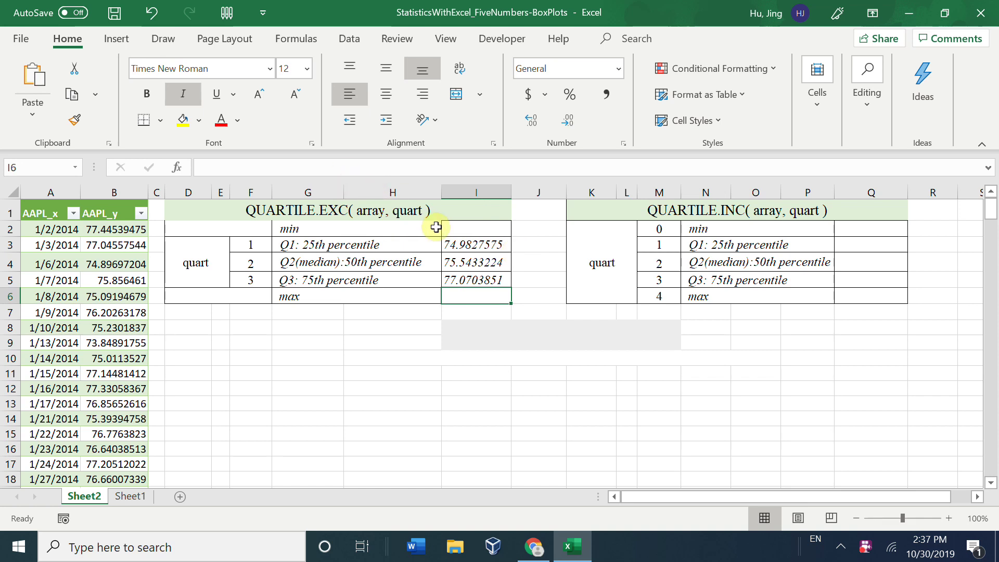
- Complete the QUARTILE.EXC table with a MIN formula in I2 and a MAX formula in I6 for the prices in B2:B11
click(458, 228)
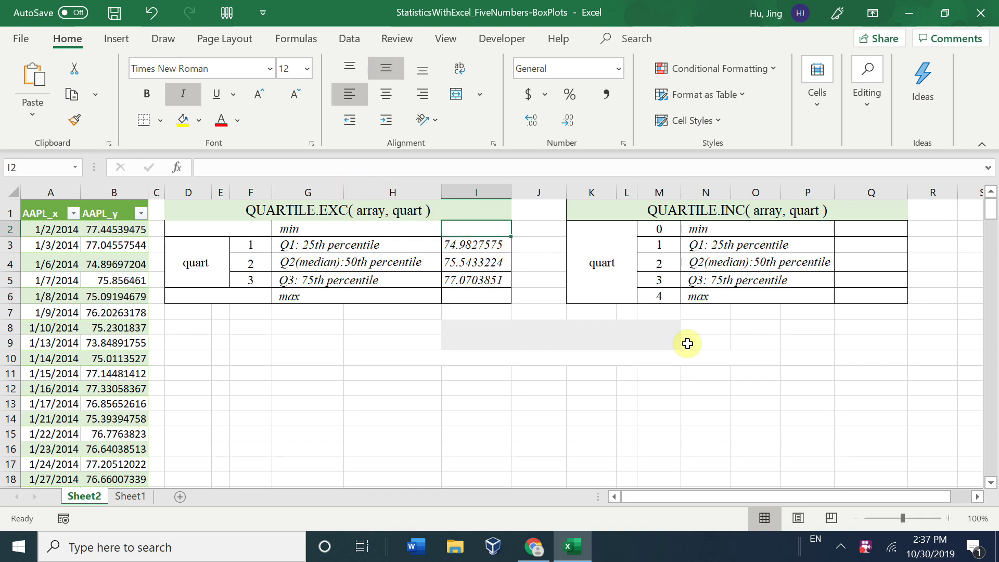
text(=)
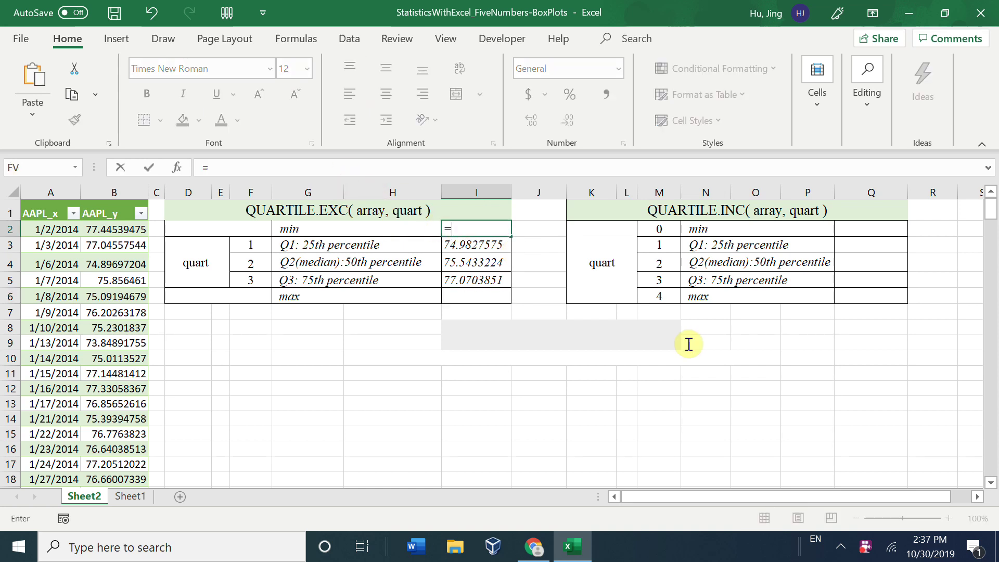
text(min)
double_click(477, 244)
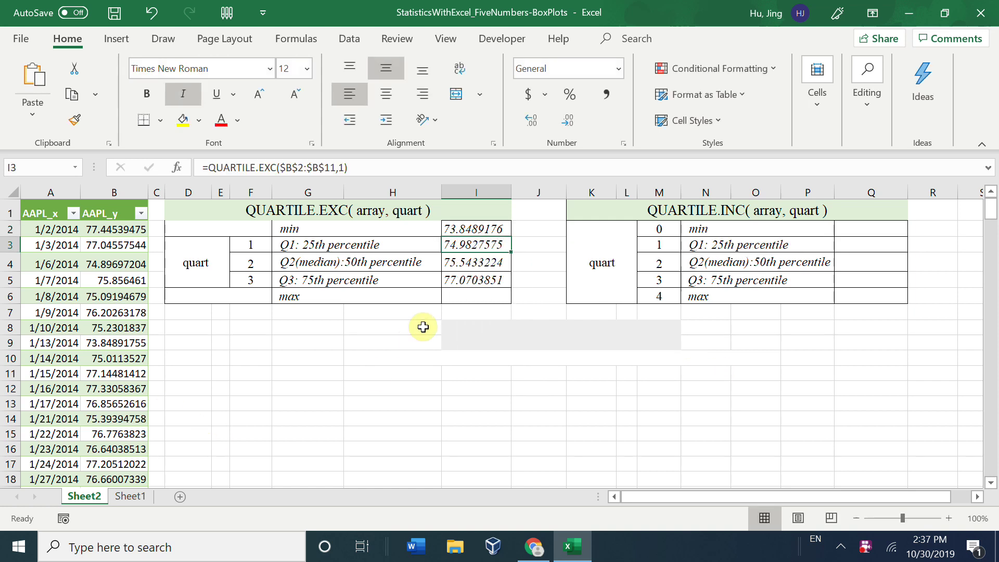
click(455, 296)
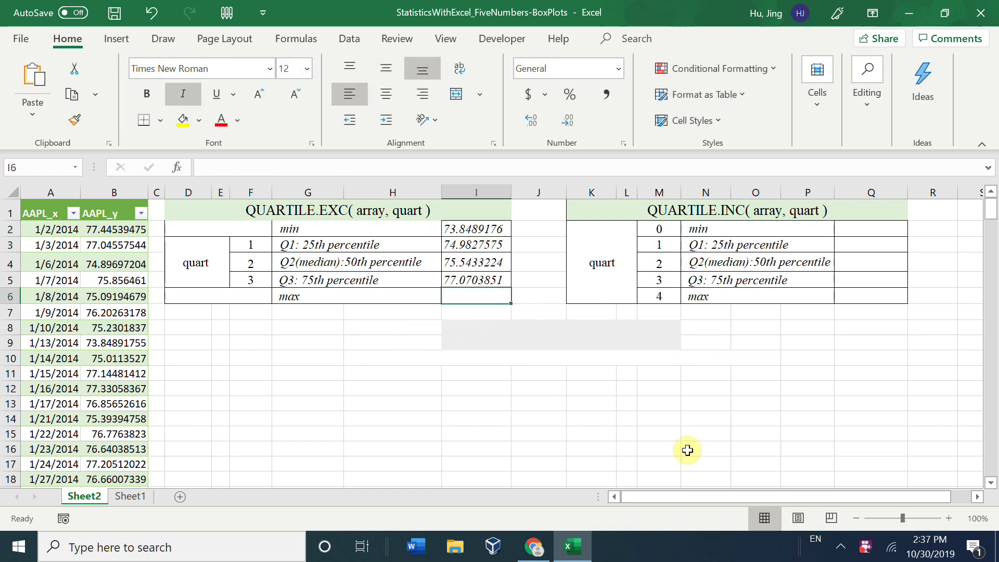
text(=MAX()
drag(138, 227, 123, 375)
key(Return)
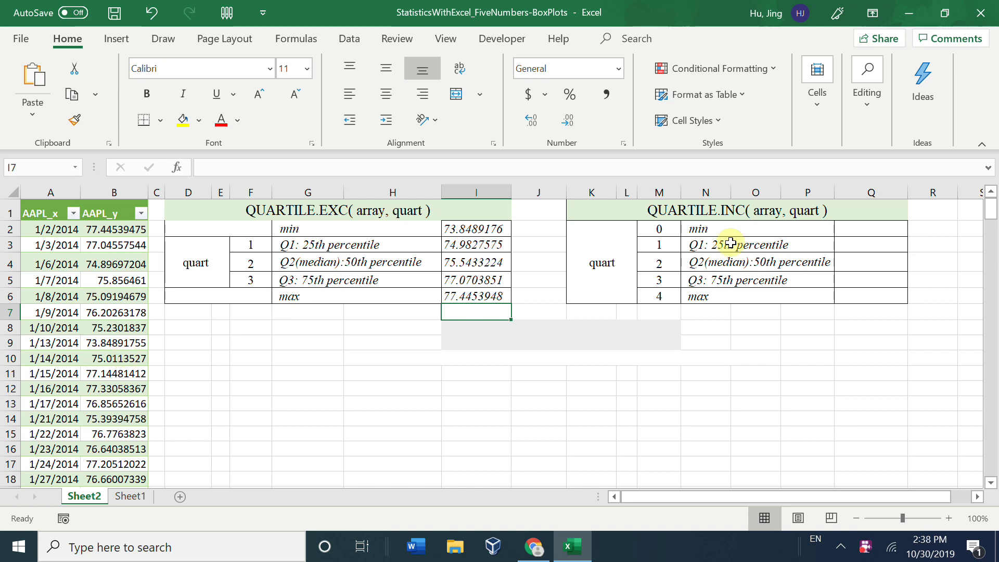
- Calculate the minimum in cell Q2 with the formula =QUARTILE.INC($B$2:$B$11,0)
click(879, 229)
text(=quai)
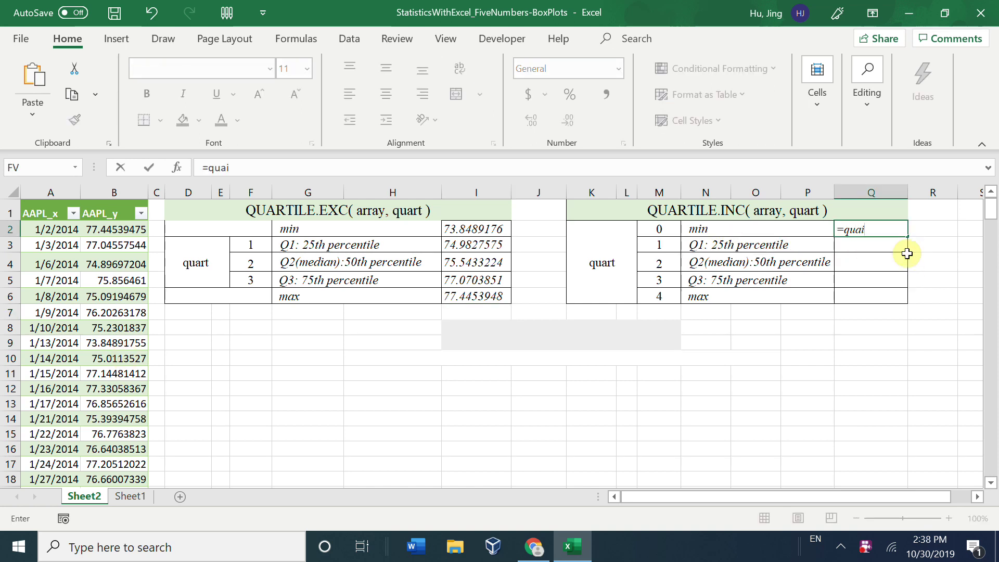
key(BackSpace)
key(Down)
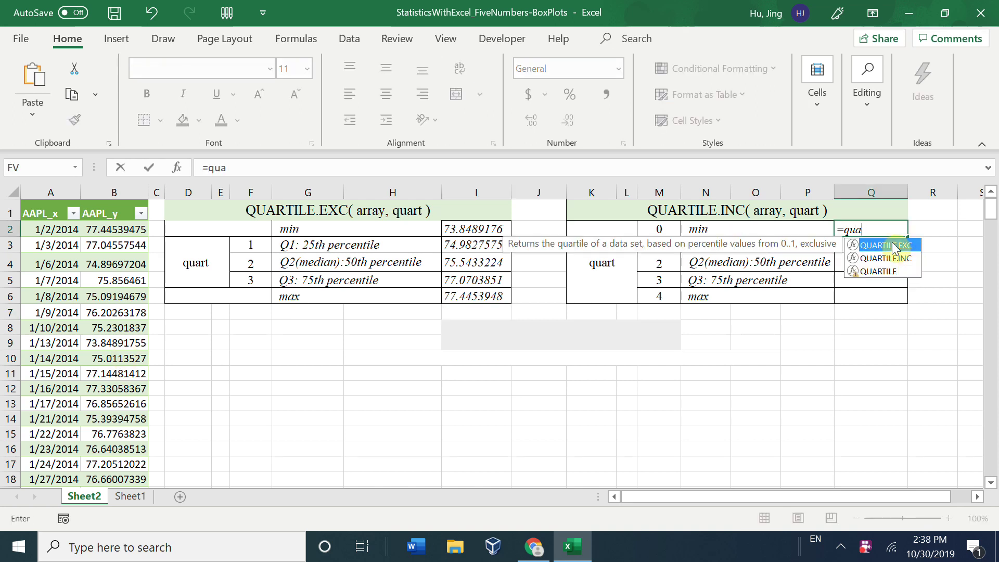
key(Tab)
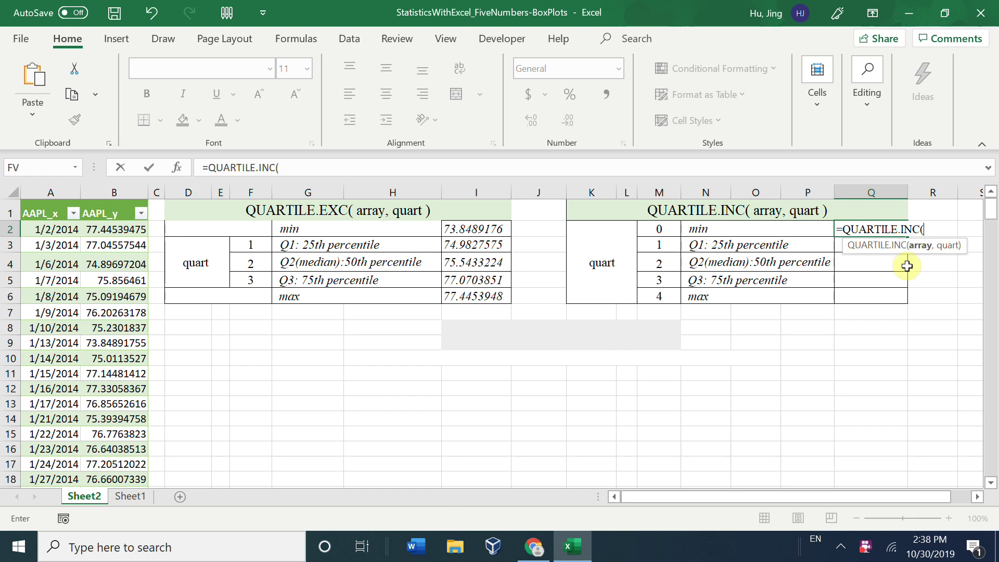
drag(98, 230, 105, 368)
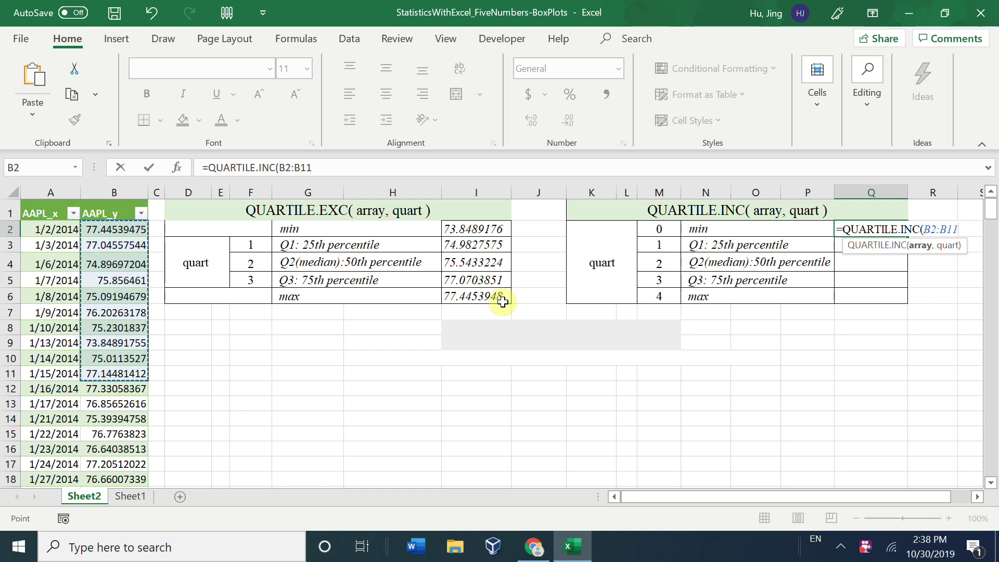
key(F4)
text(,0)
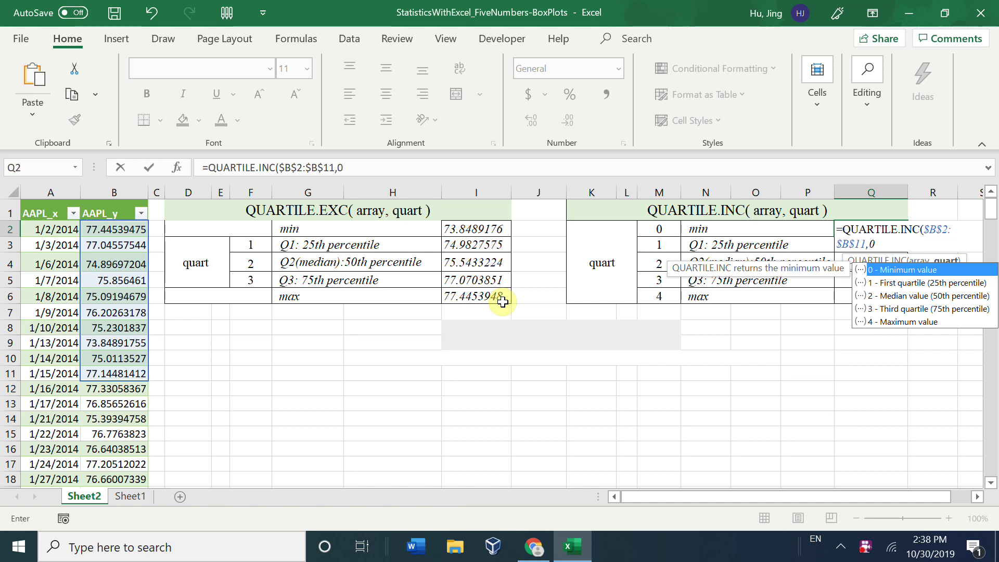
key(Return)
- Fill the QUARTILE.INC formula from Q2 down to Q6 and set the quart argument in Q3 to 1
click(896, 232)
drag(907, 235, 901, 297)
click(891, 248)
click(337, 167)
key(Delete)
text(1)
key(Return)
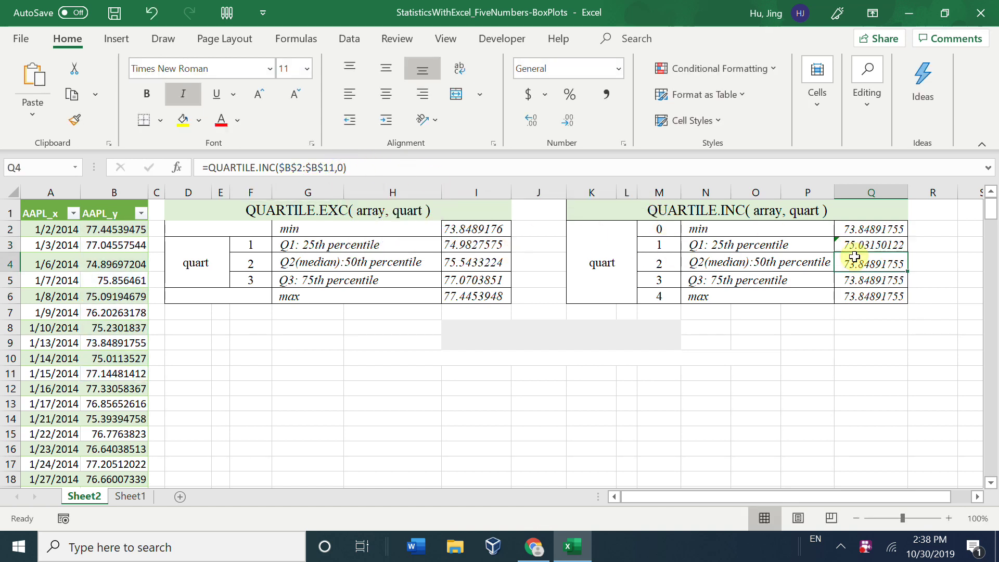
- Set the quart argument of the QUARTILE.INC formulas to 2 in Q4, 3 in Q5 and 4 in Q6
click(345, 167)
key(BackSpace)
text(2)
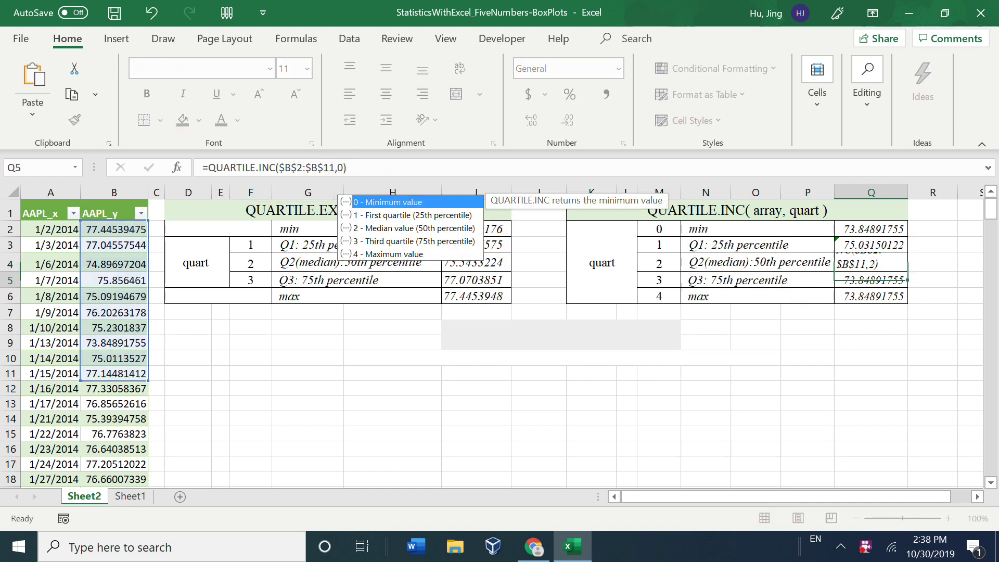
key(Return)
click(344, 167)
key(BackSpace)
text(4)
key(BackSpace)
text(3)
key(Return)
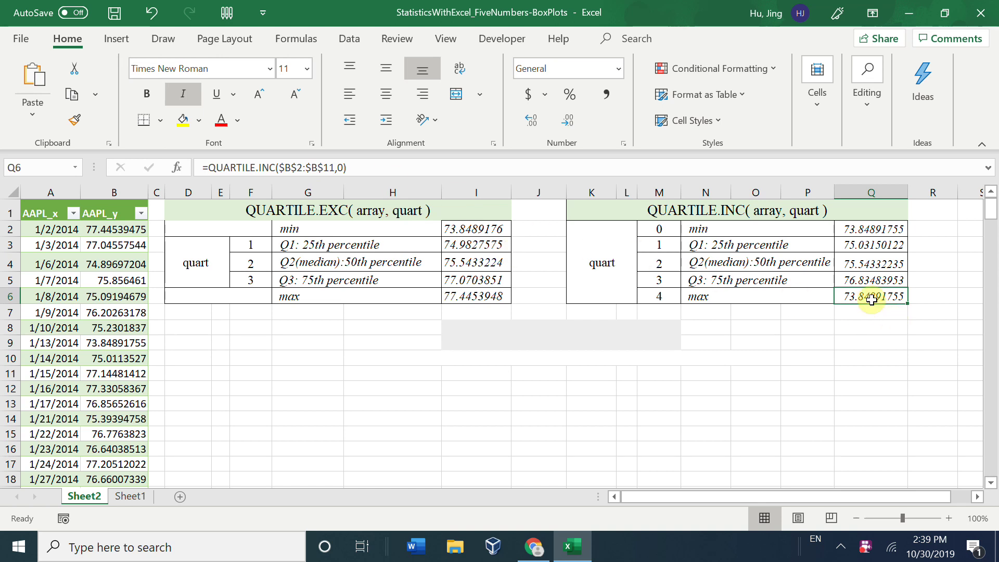
click(348, 170)
key(BackSpace)
text(4)
key(Return)
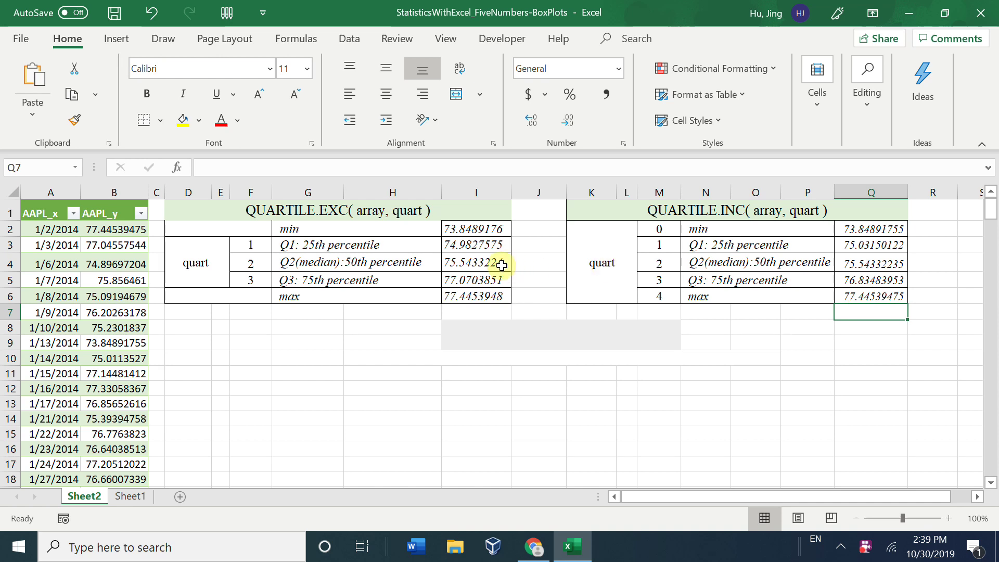
- Highlight the Q1 and Q3 results in both quartile tables (I3, Q3, I5 and Q5) with yellow fill
click(489, 245)
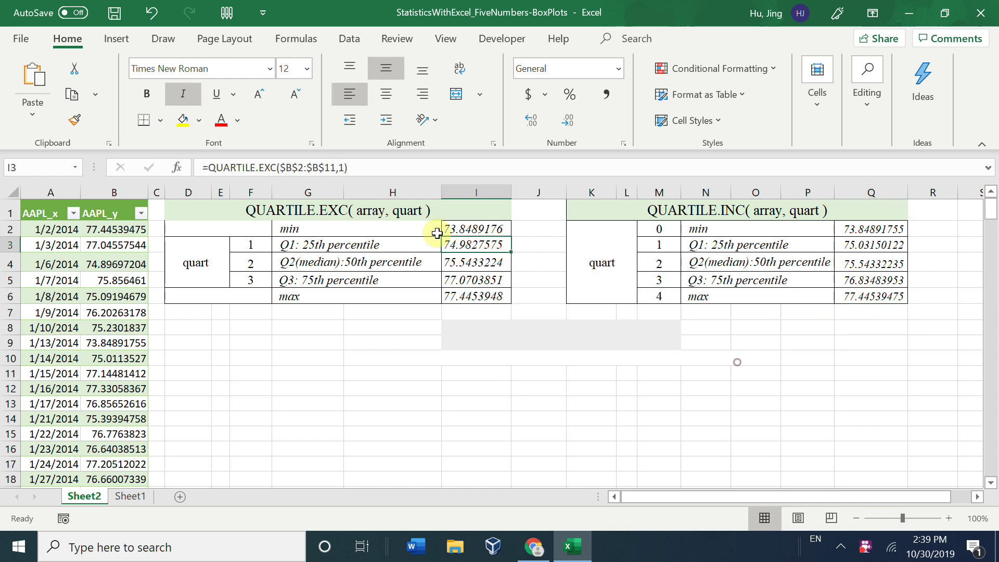
click(190, 124)
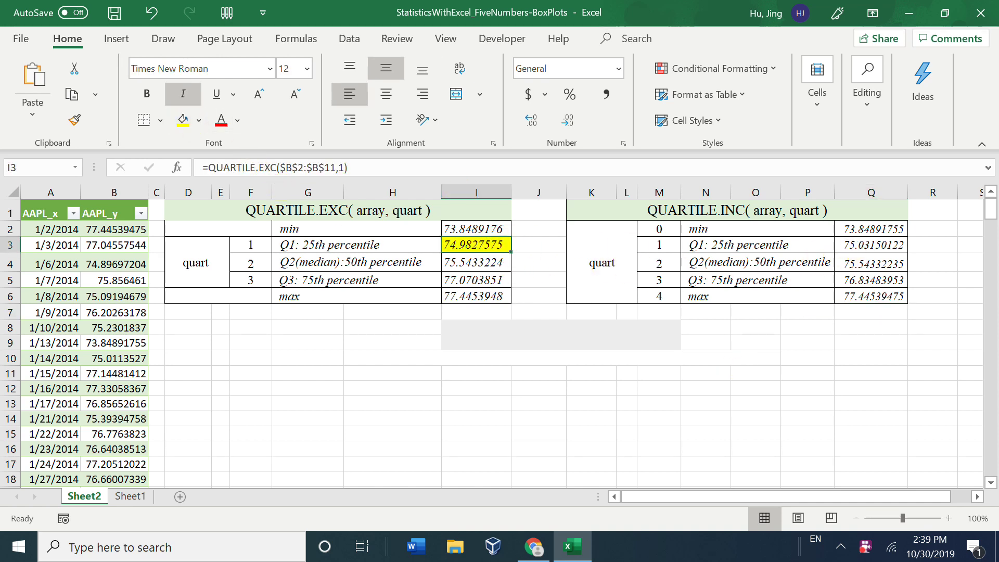
click(856, 248)
click(187, 125)
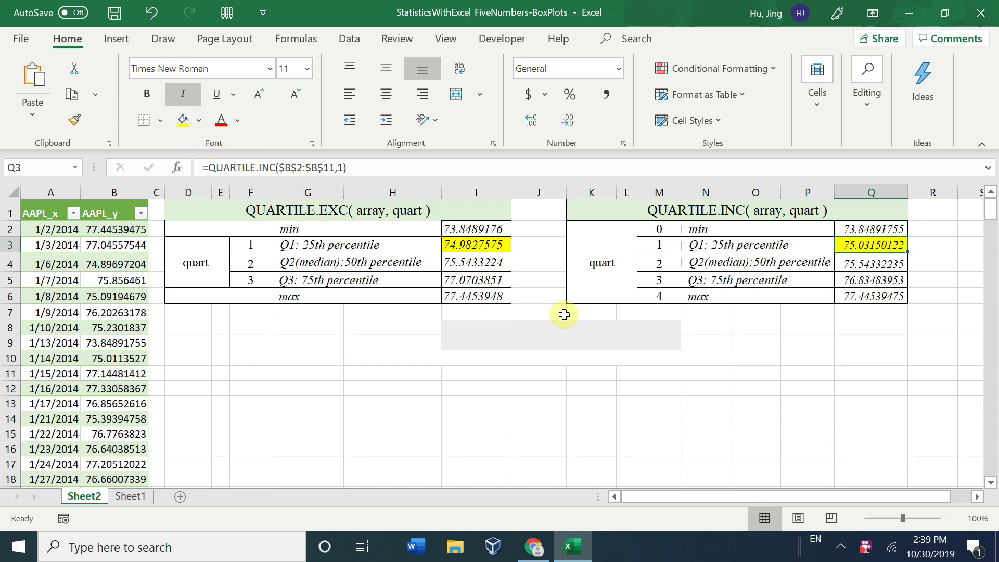
click(488, 285)
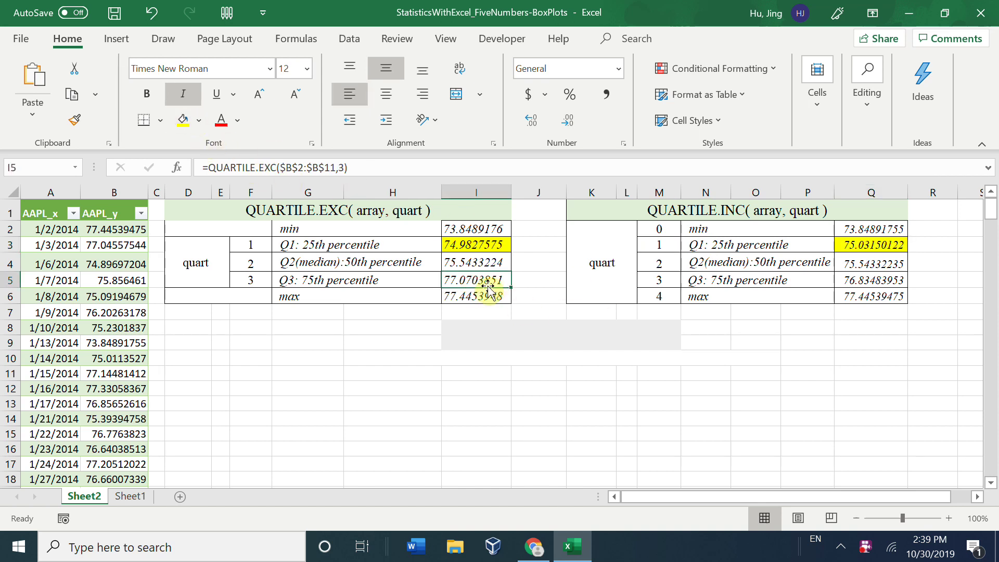
click(183, 121)
click(876, 281)
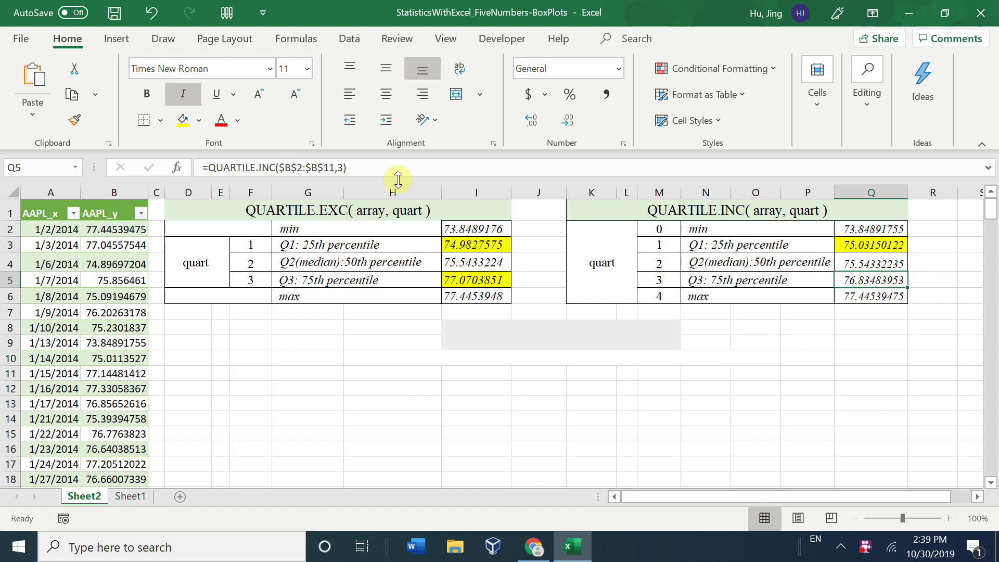
click(690, 404)
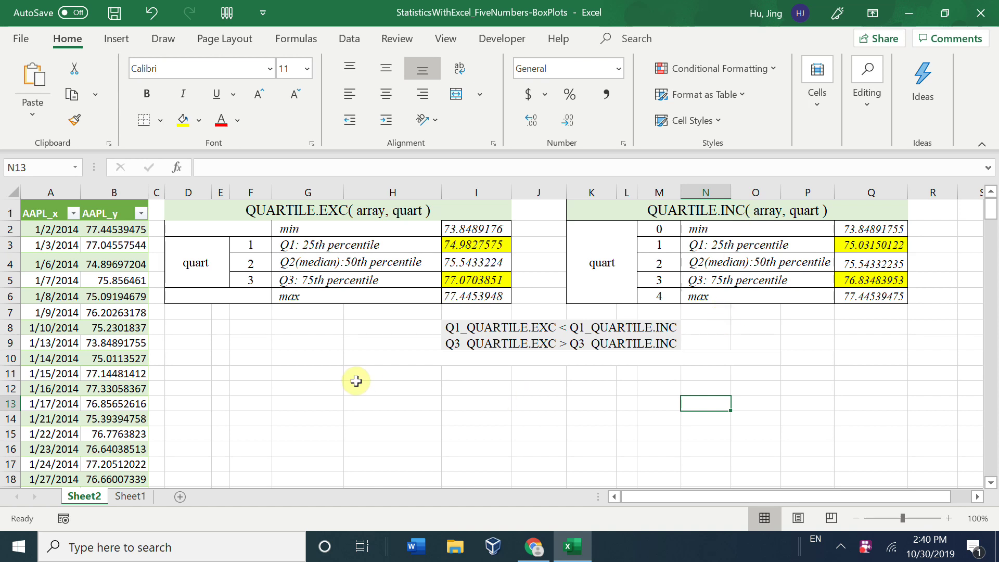
- Insert a Box and Whisker chart from the AAPL_y prices in B2:B11
drag(115, 229, 121, 370)
scroll(720, 388, down, 2)
click(115, 40)
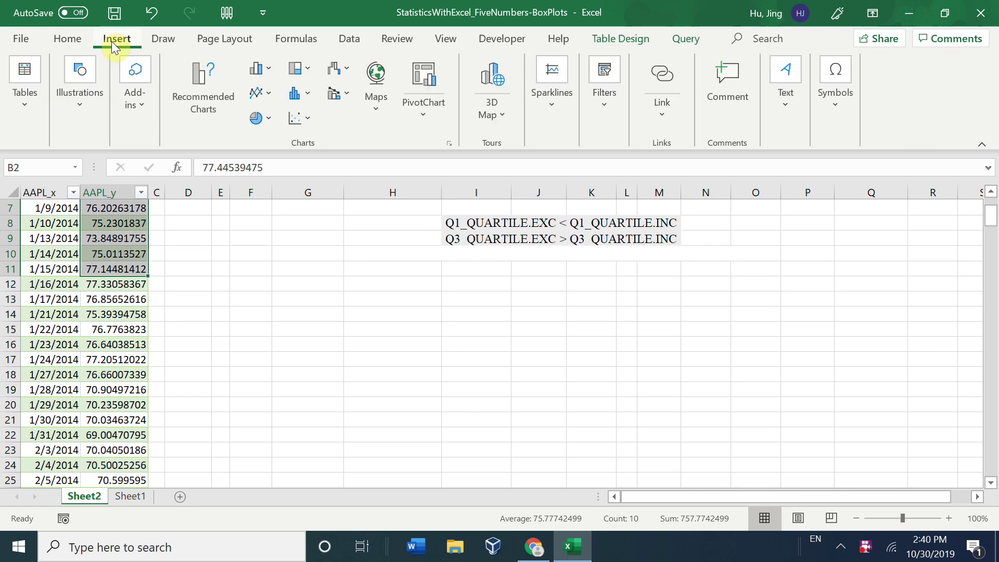
click(307, 96)
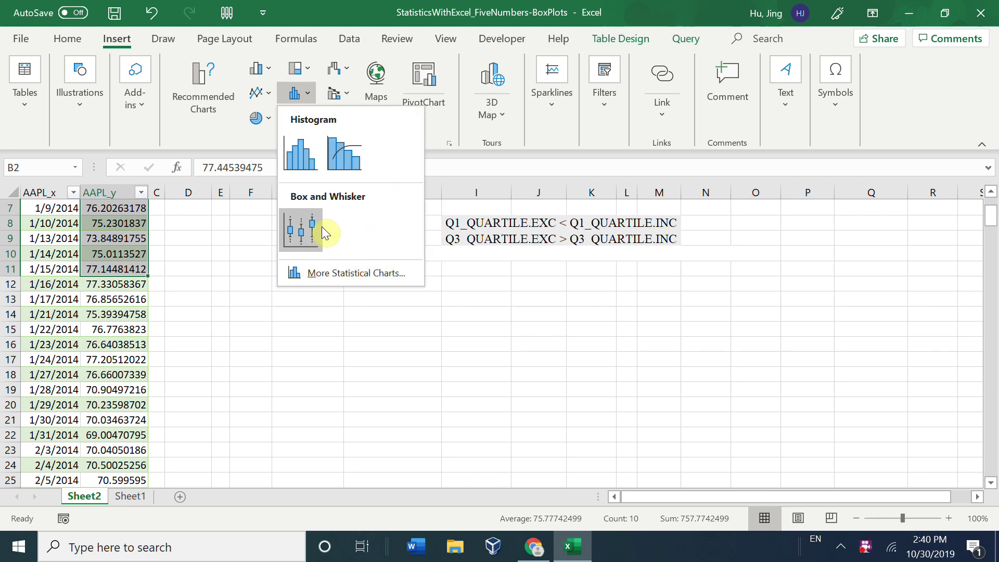
click(309, 233)
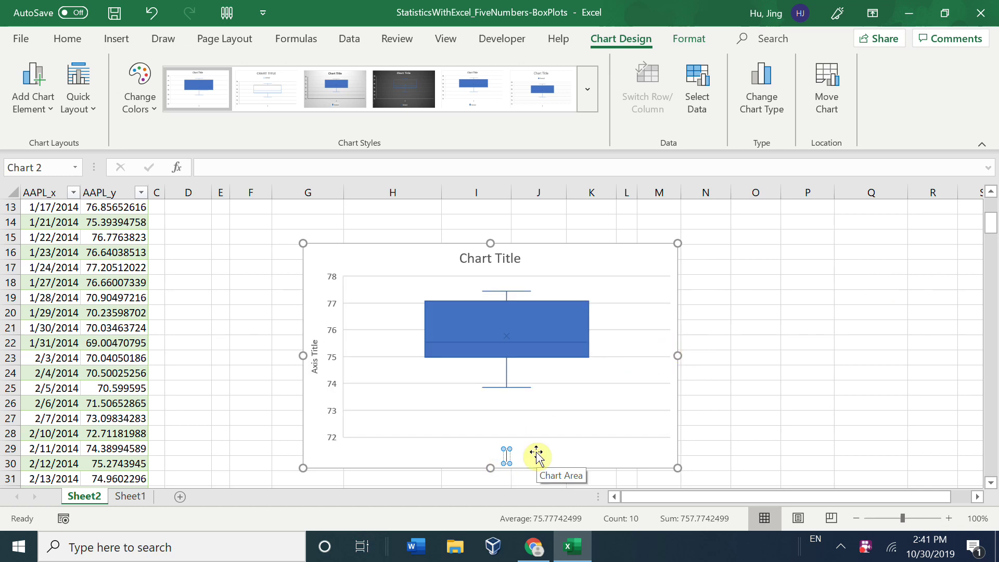
- Title the chart BoxPlot, its horizontal axis DATE and its vertical axis STOCK PRICE
text(TE)
click(318, 360)
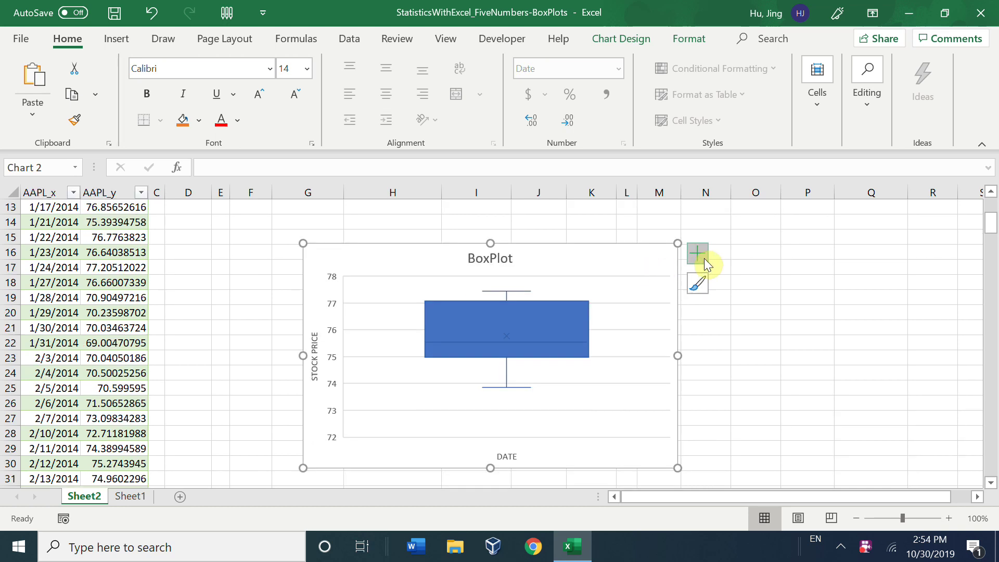
- Turn on data labels for the box plot and inspect the labelled quartile, whisker and mean values
click(704, 257)
click(730, 344)
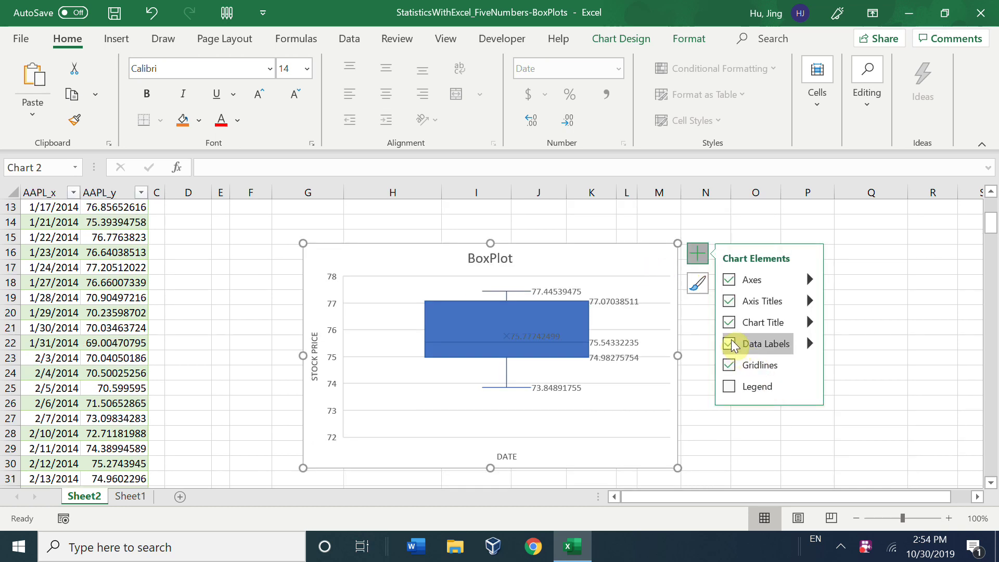
mouse_move(581, 303)
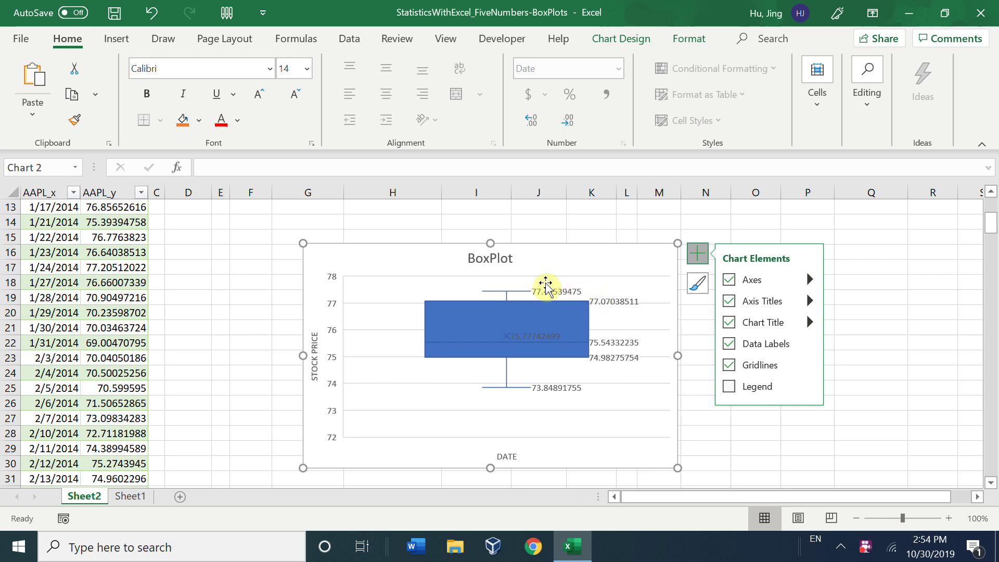
mouse_move(552, 296)
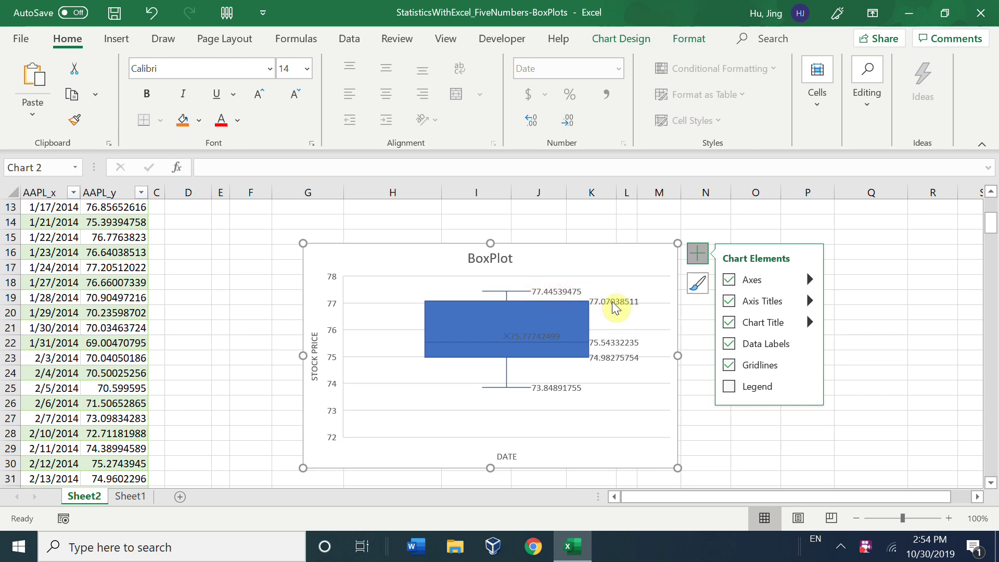
click(596, 306)
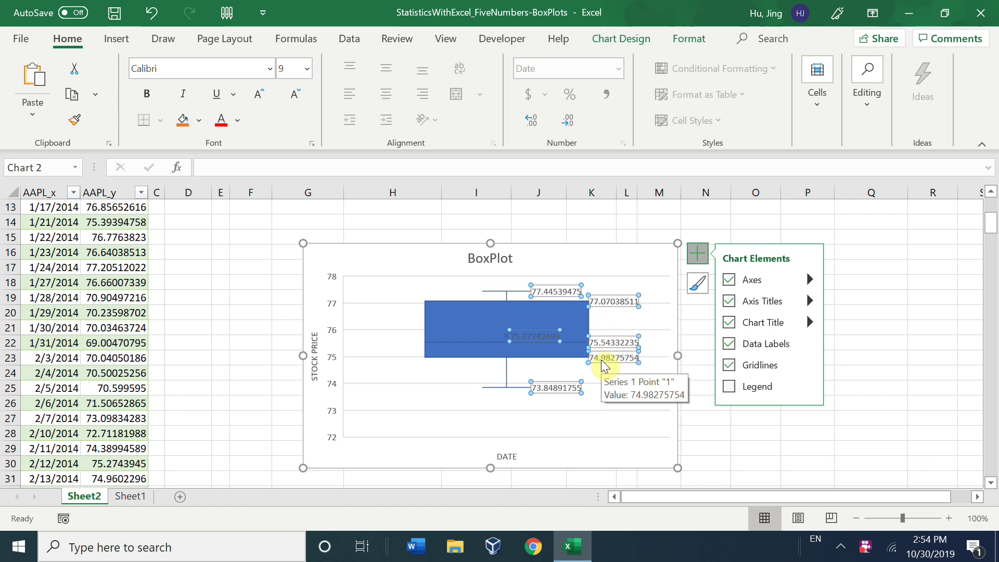
click(570, 394)
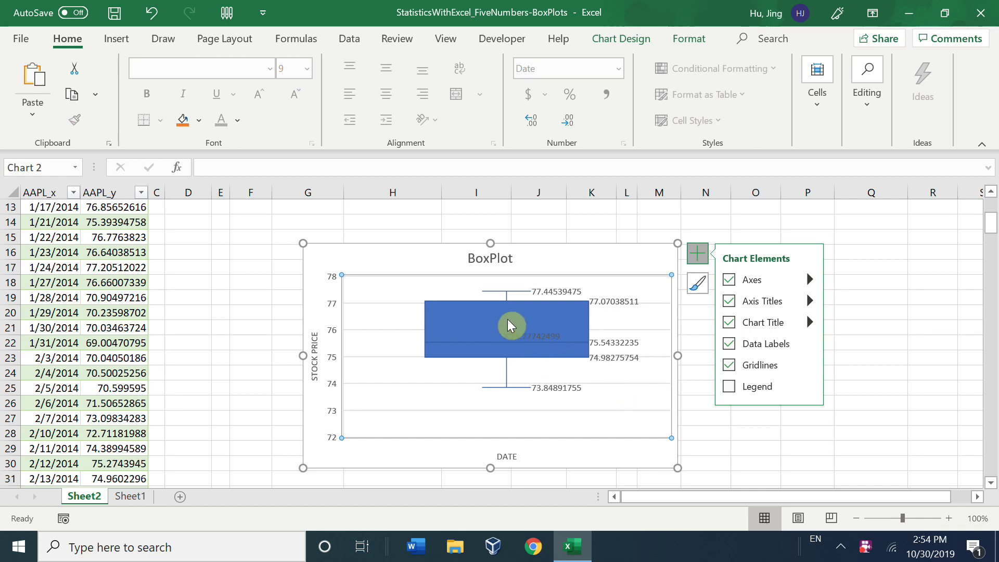
mouse_move(536, 340)
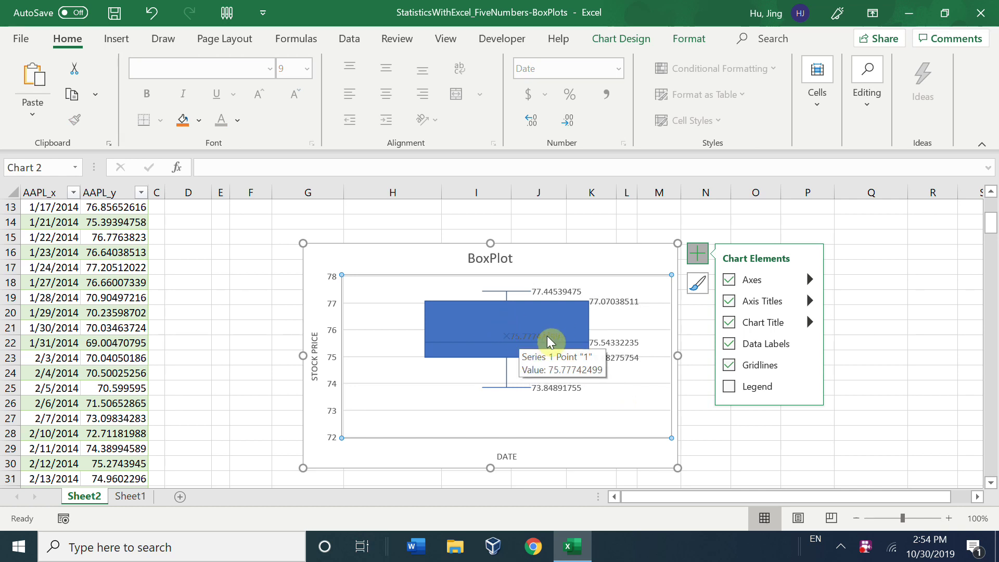
- Label cell O27 "mean" and calculate the average of the AAPL_y prices in B2:B11 with AVERAGE in P27
click(755, 422)
text(mean)
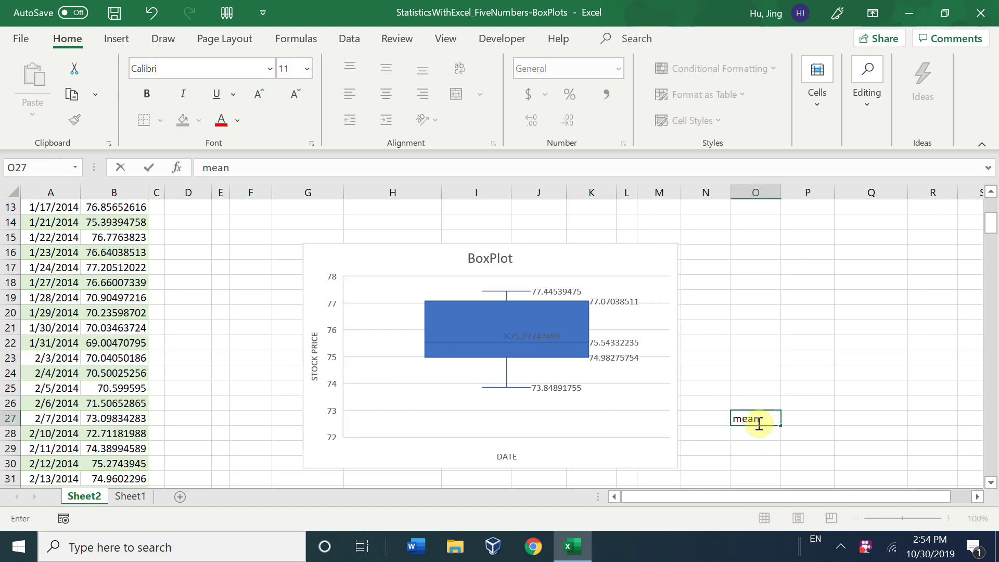
key(Tab)
text(=)
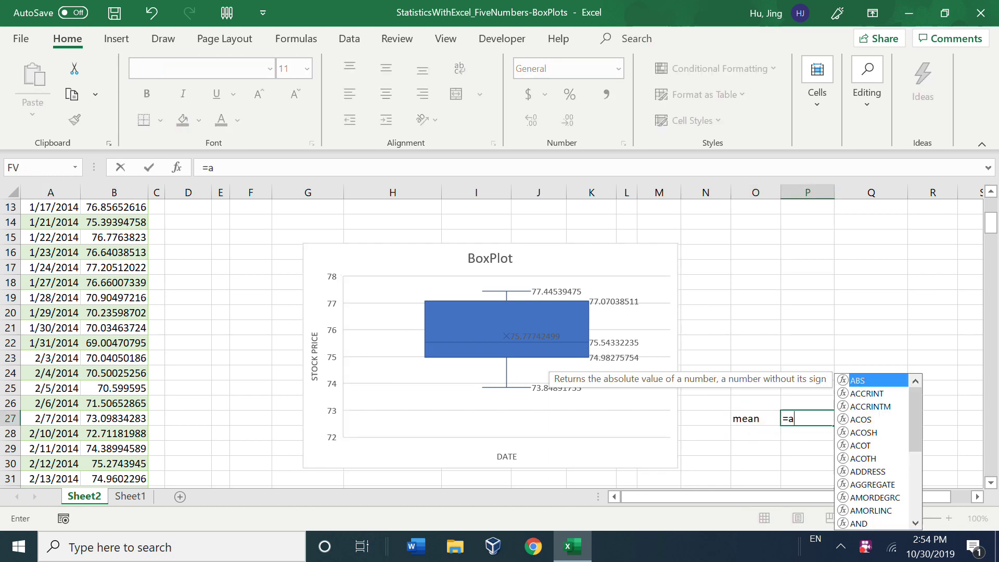
text(aver)
key(Tab)
scroll(179, 367, up, 4)
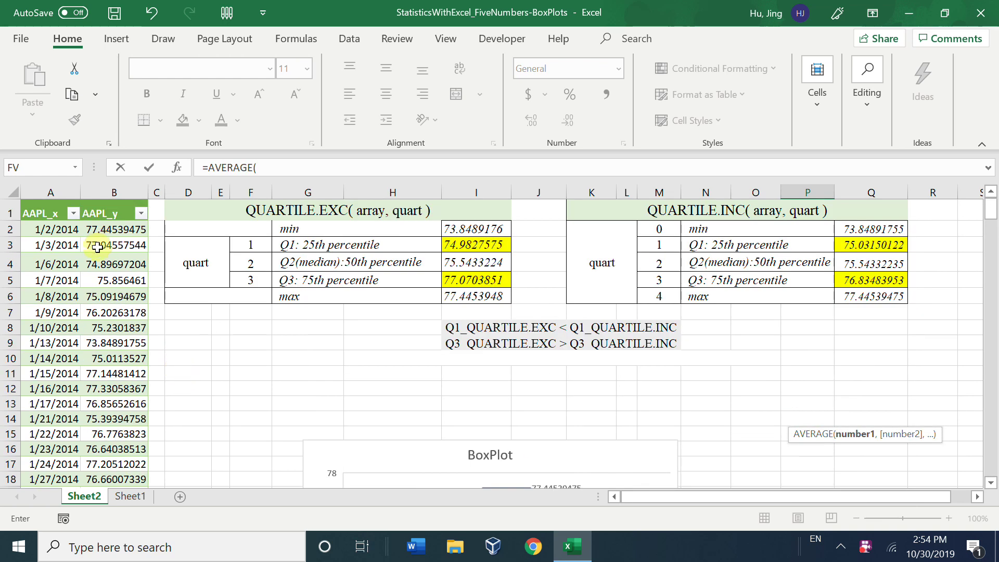
drag(115, 229, 112, 367)
key(Return)
scroll(422, 314, down, 1)
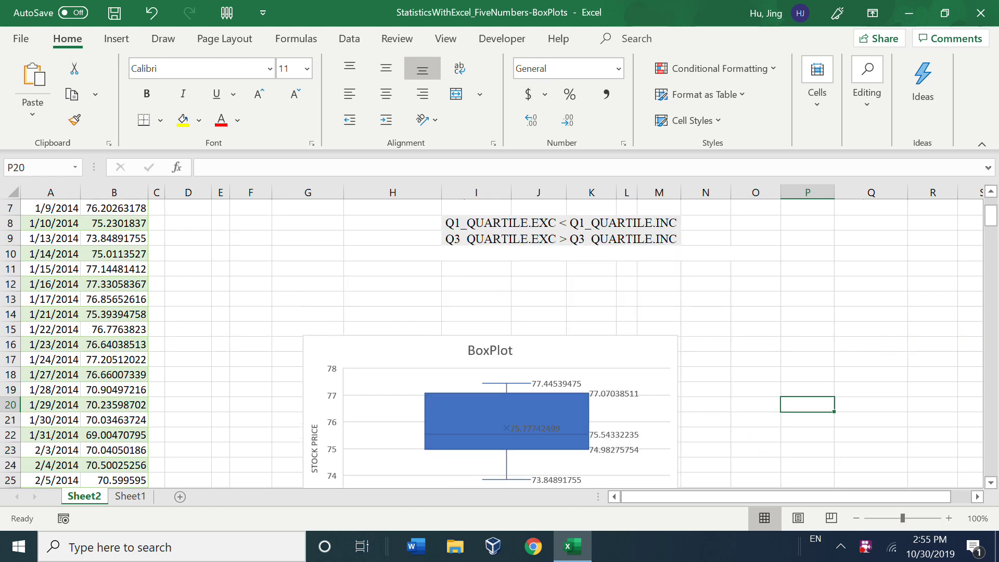
scroll(499, 338, up, 2)
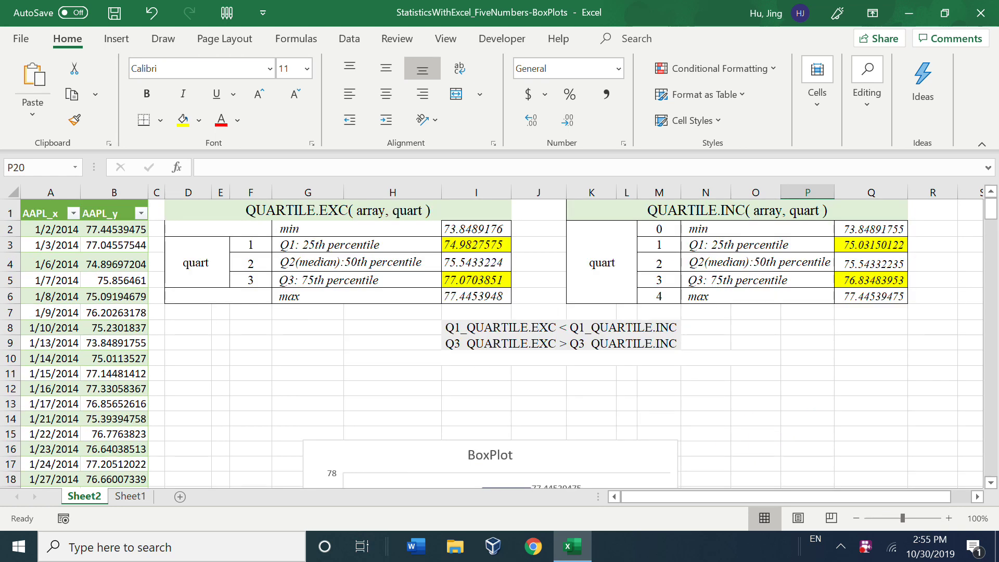